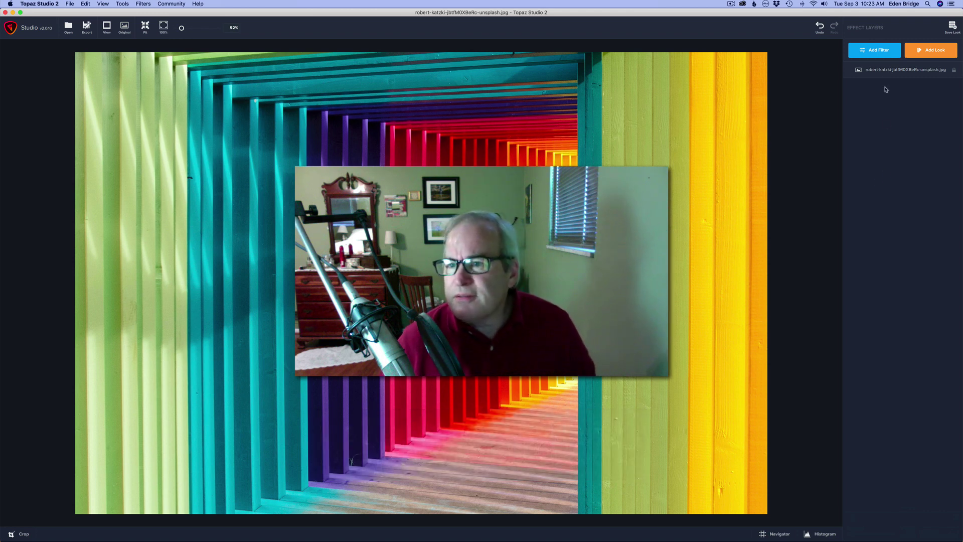
Step: Add the HSL Color Tuning filter from the Essential filter list to the corridor photo
click(881, 52)
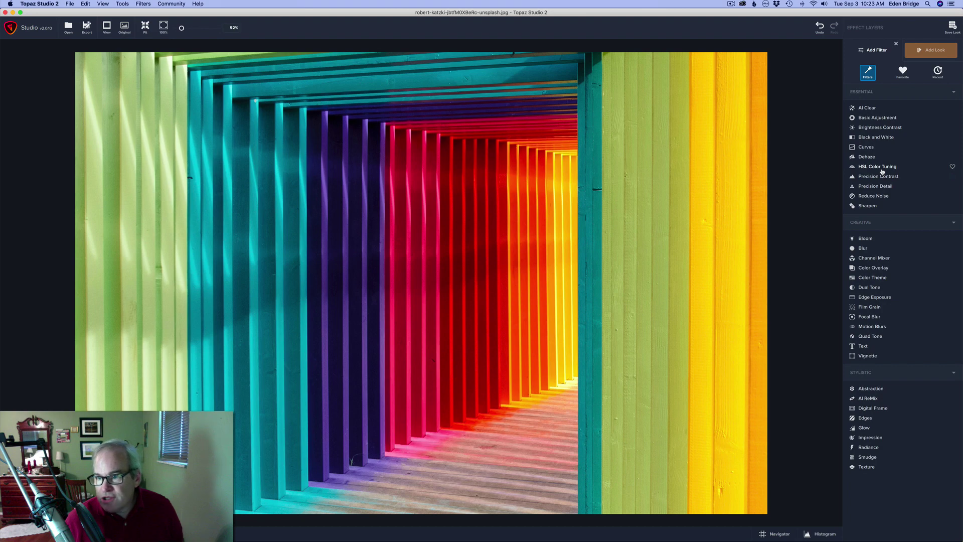
click(879, 167)
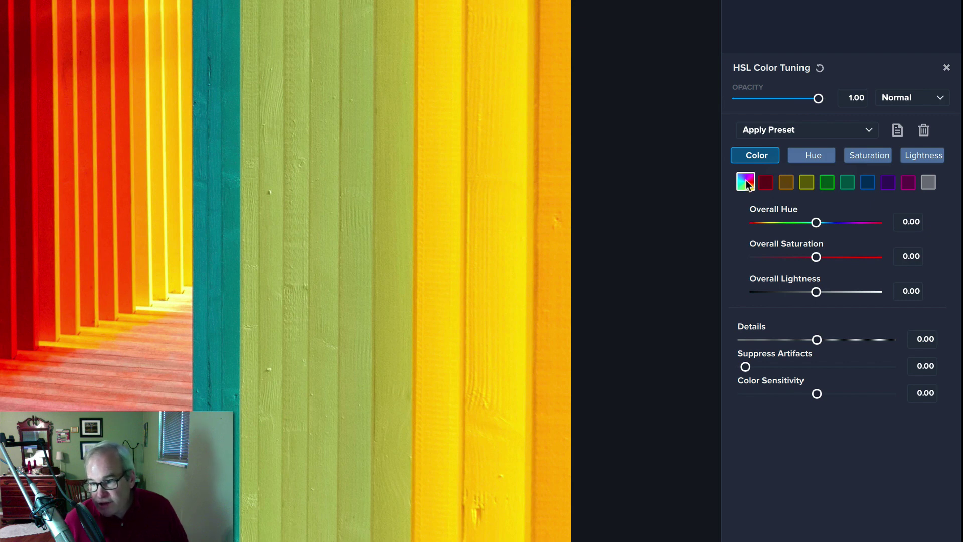
Step: Sweep Overall Hue between its extremes to preview, then reset it to 0.00
click(816, 222)
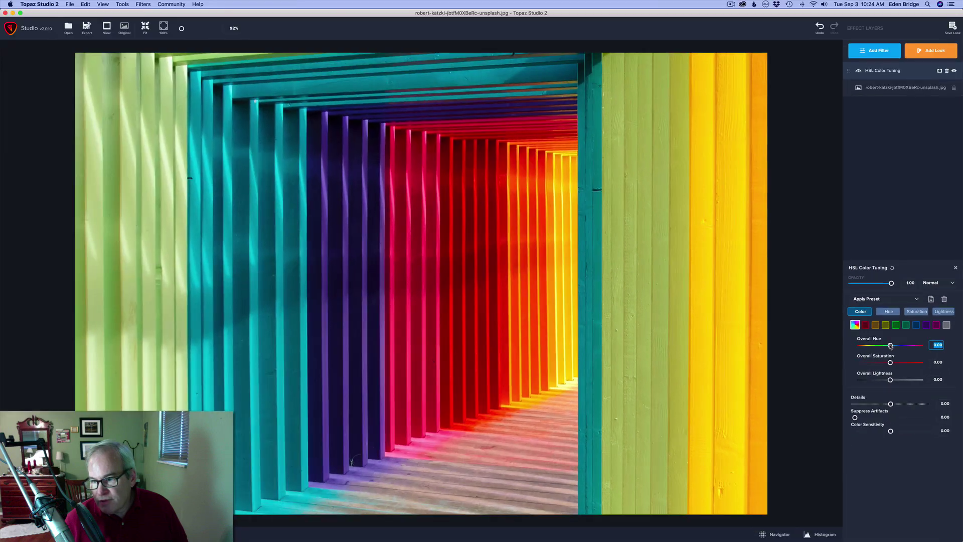
drag(816, 223, 884, 224)
drag(924, 345, 846, 340)
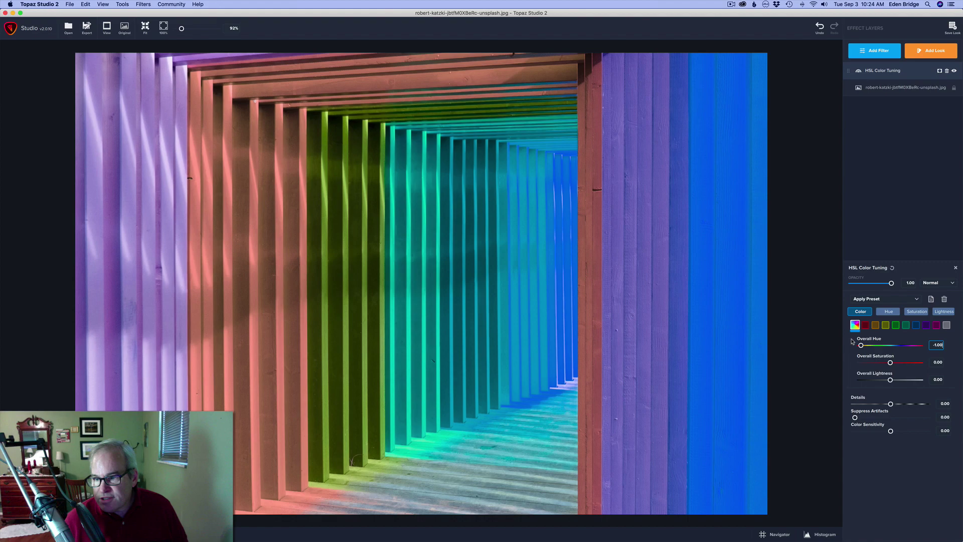
click(901, 345)
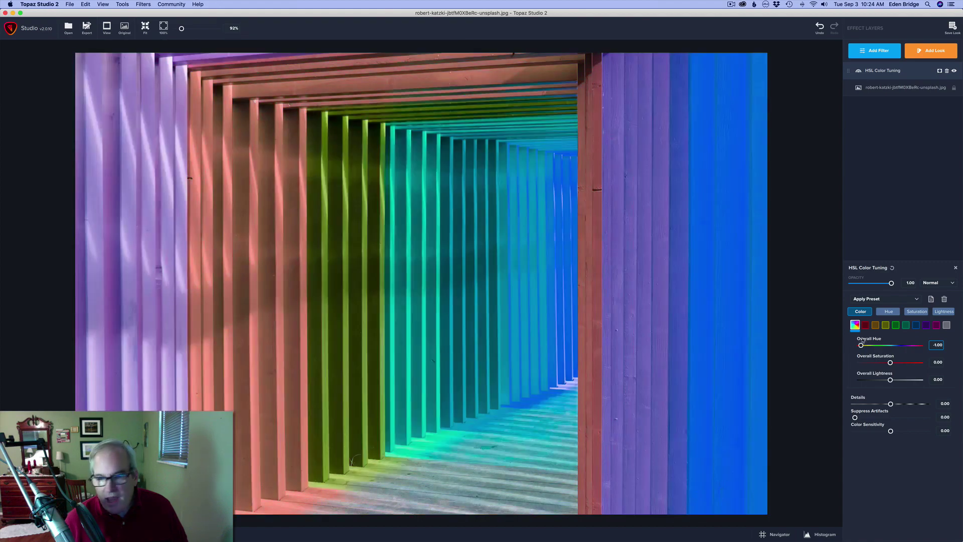
click(871, 345)
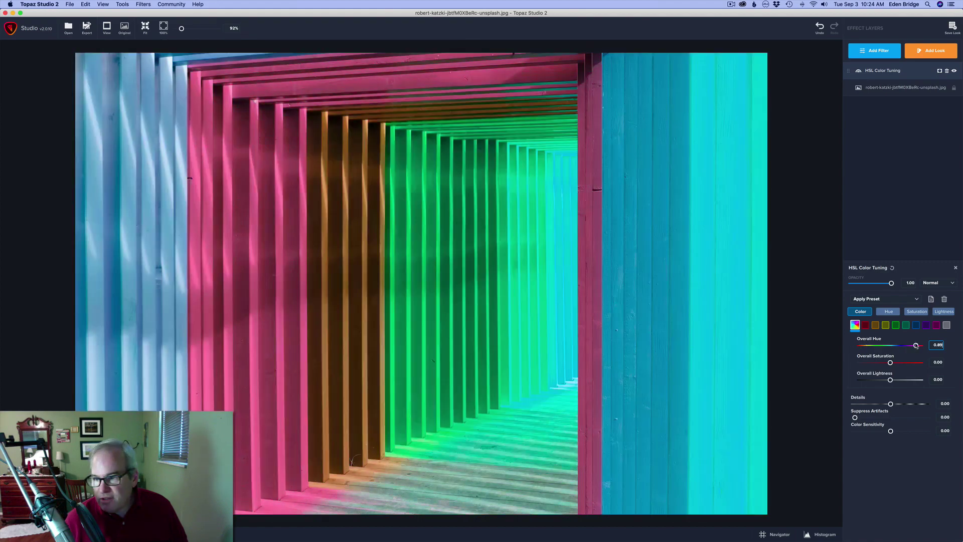
click(891, 345)
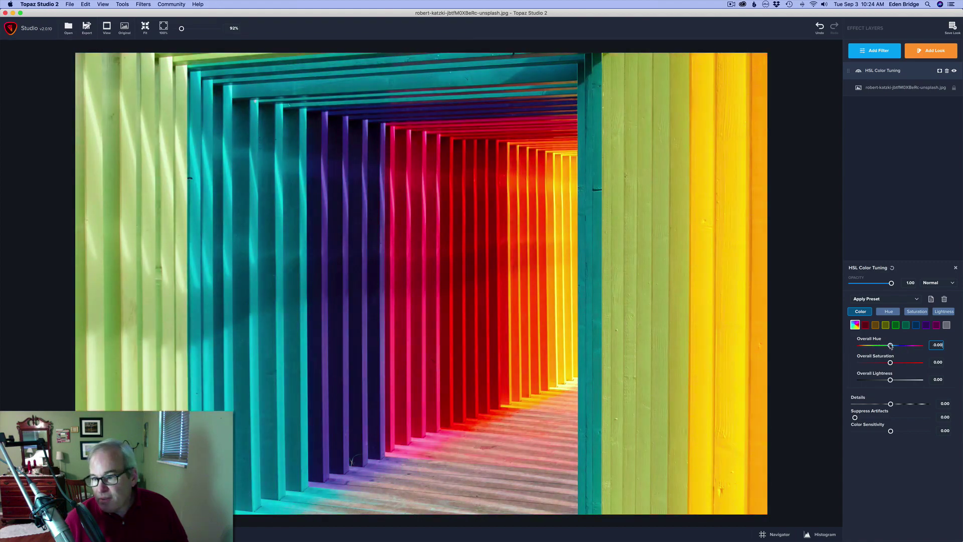
click(891, 346)
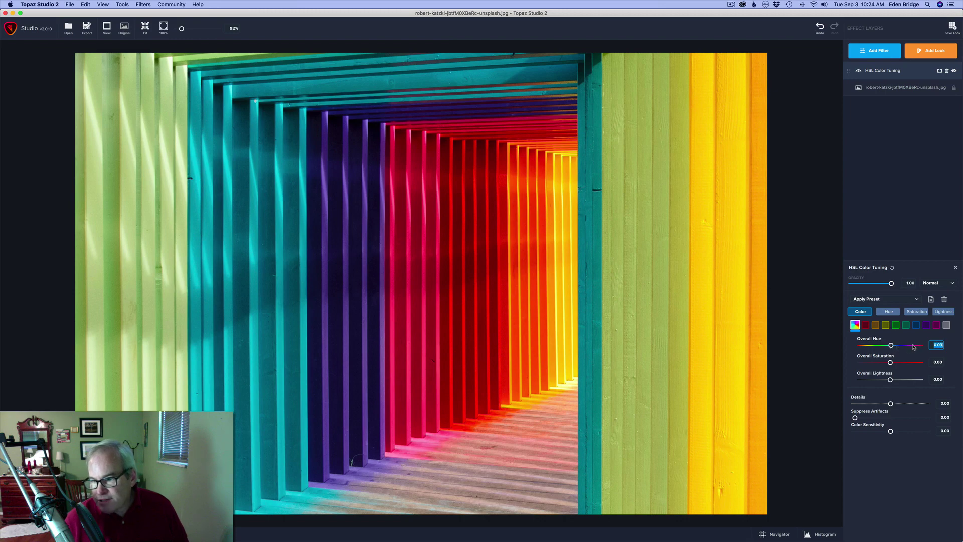
text(0)
key(Return)
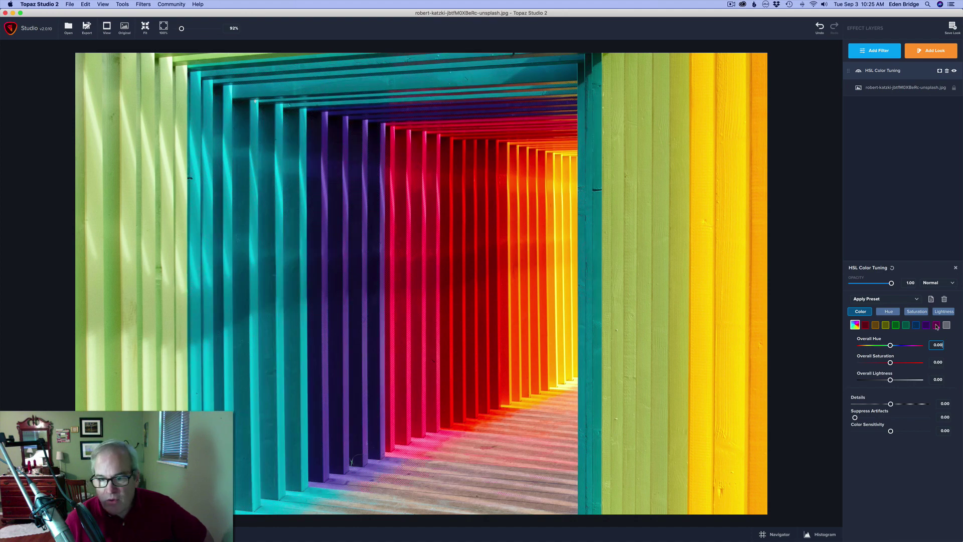
Step: Tune the yellows to hue -0.35, saturation -0.54 and lightness -0.06
click(885, 325)
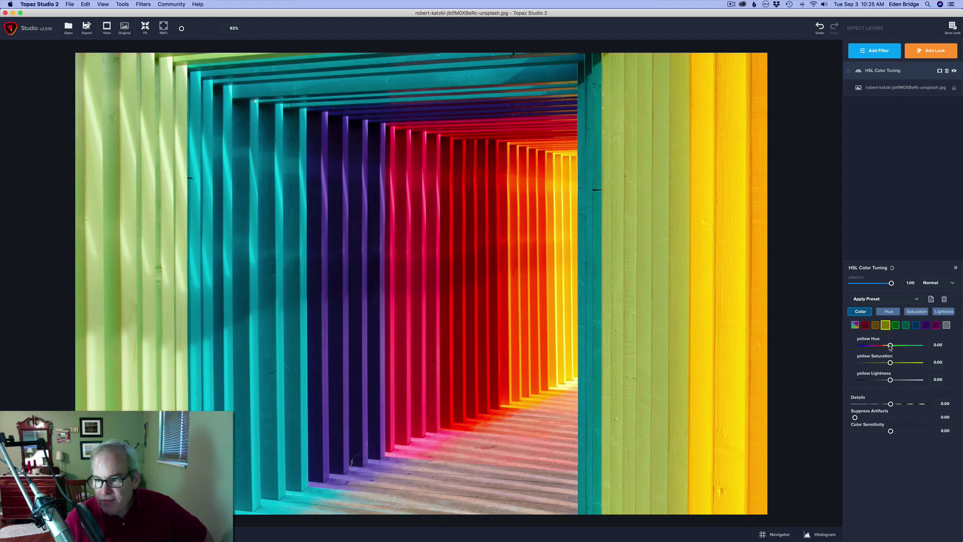
mouse_move(890, 345)
mouse_down()
mouse_move(902, 346)
mouse_move(882, 344)
mouse_up()
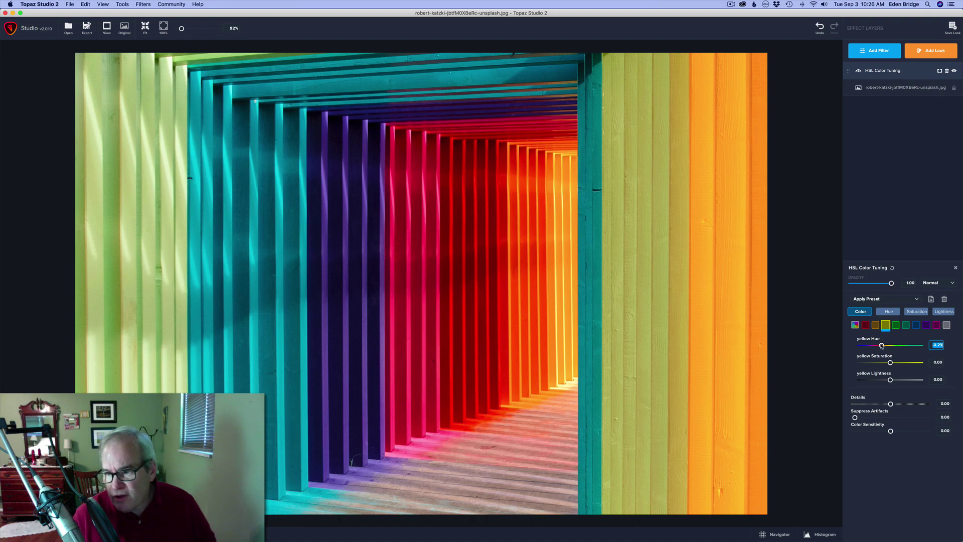
drag(881, 345, 879, 346)
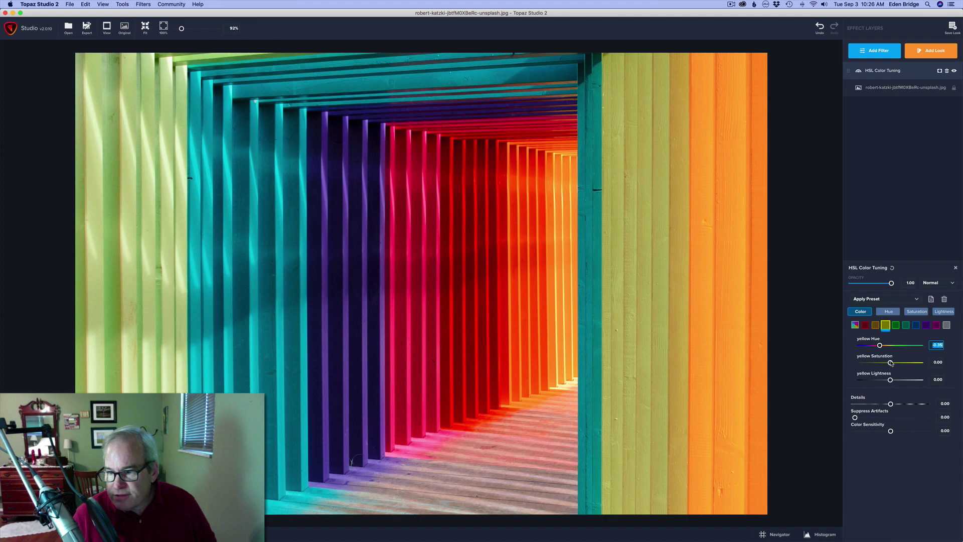
mouse_move(891, 363)
mouse_down()
mouse_move(919, 362)
mouse_move(862, 362)
mouse_move(893, 363)
mouse_move(876, 364)
mouse_up()
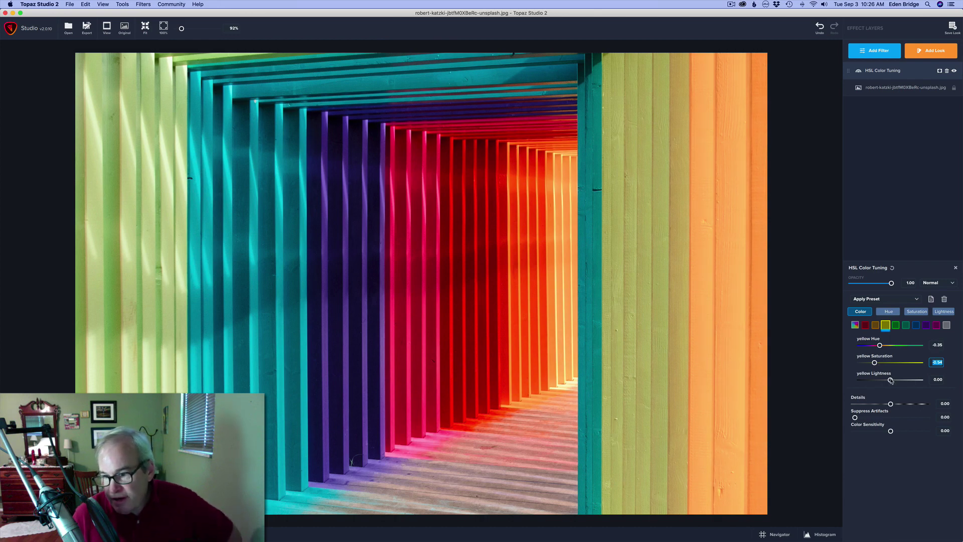
mouse_move(895, 381)
mouse_down()
mouse_move(911, 382)
mouse_move(888, 379)
mouse_up()
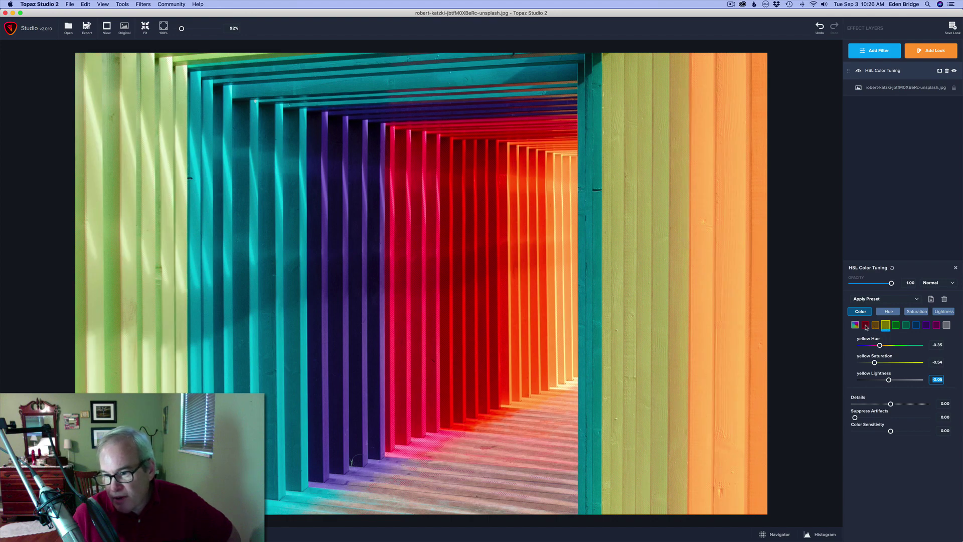
Step: Select the red swatch and tune reds to hue -0.17, saturation -0.13, lightness -0.26
click(866, 326)
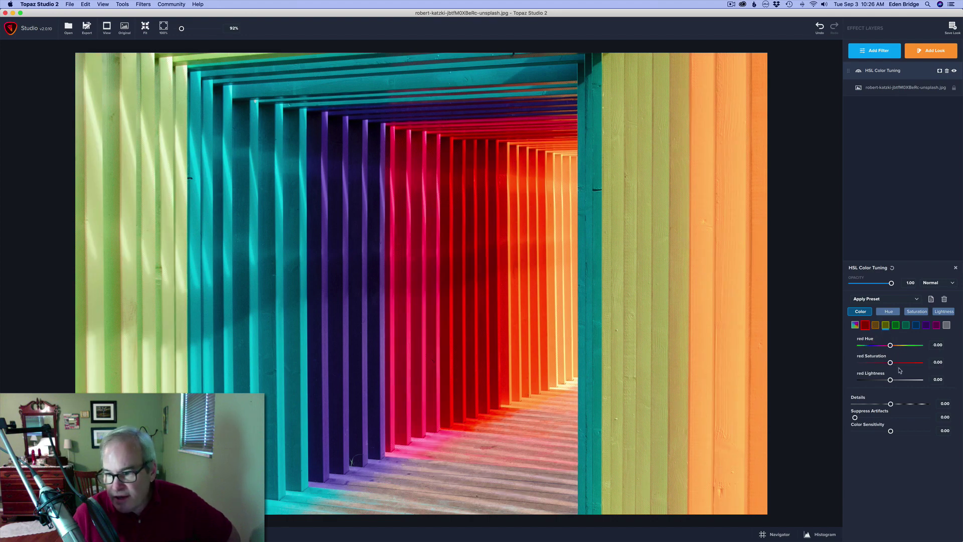
drag(890, 381, 866, 377)
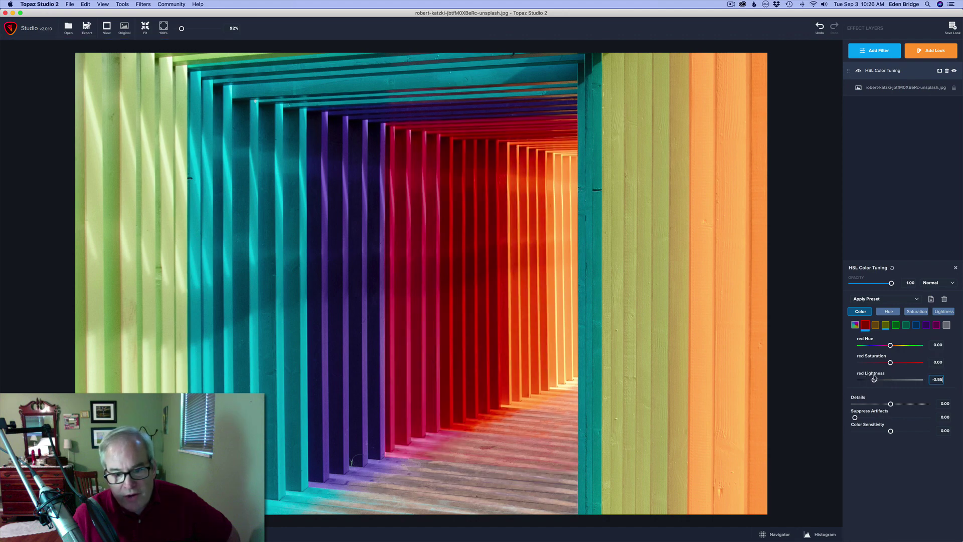
drag(874, 379, 886, 346)
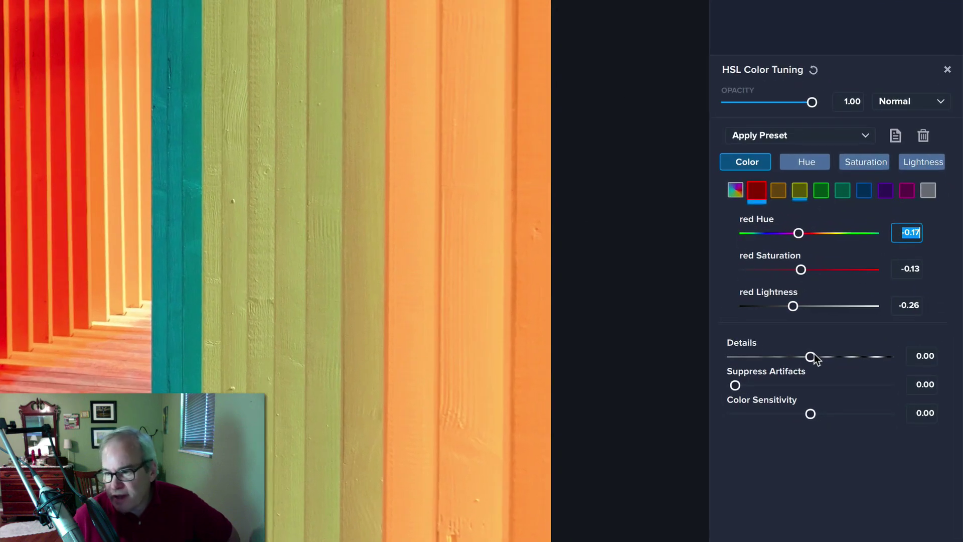
Step: Set Details to 0.47 and test the Suppress Artifacts and Color Sensitivity sliders
drag(810, 357, 848, 357)
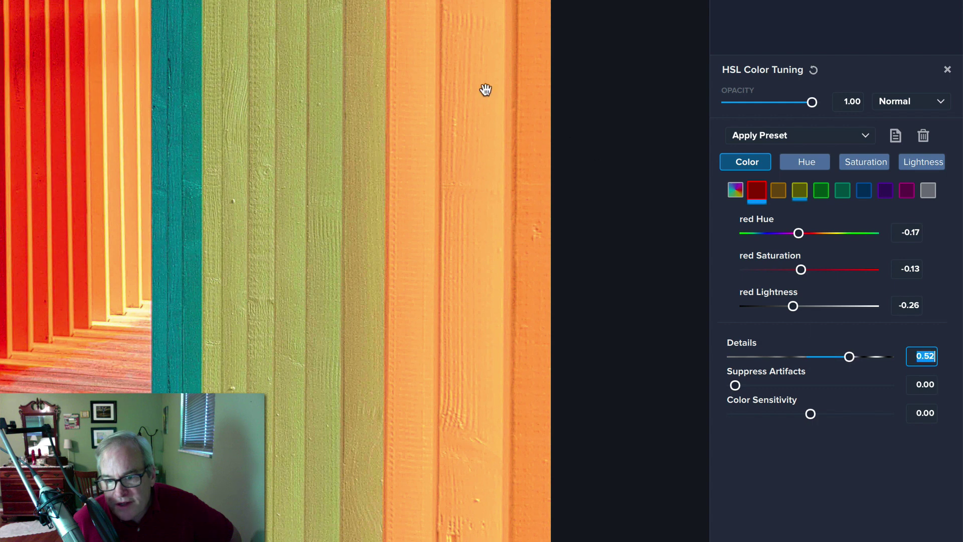
click(851, 357)
drag(851, 357, 847, 357)
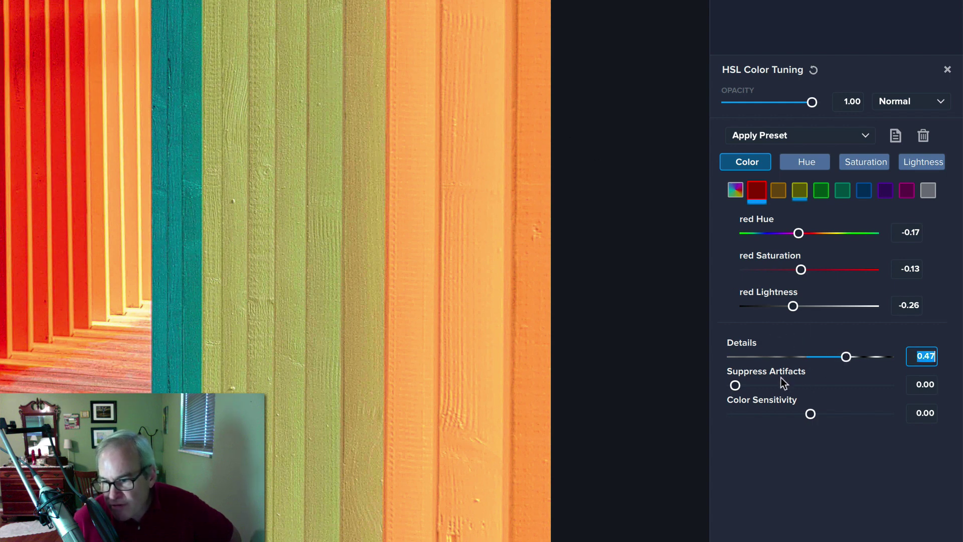
click(735, 385)
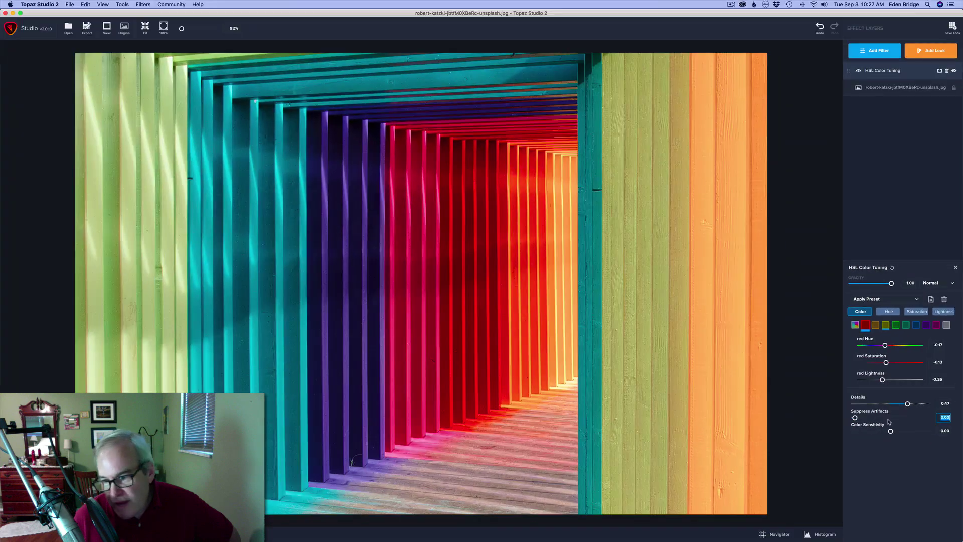
drag(890, 431, 899, 431)
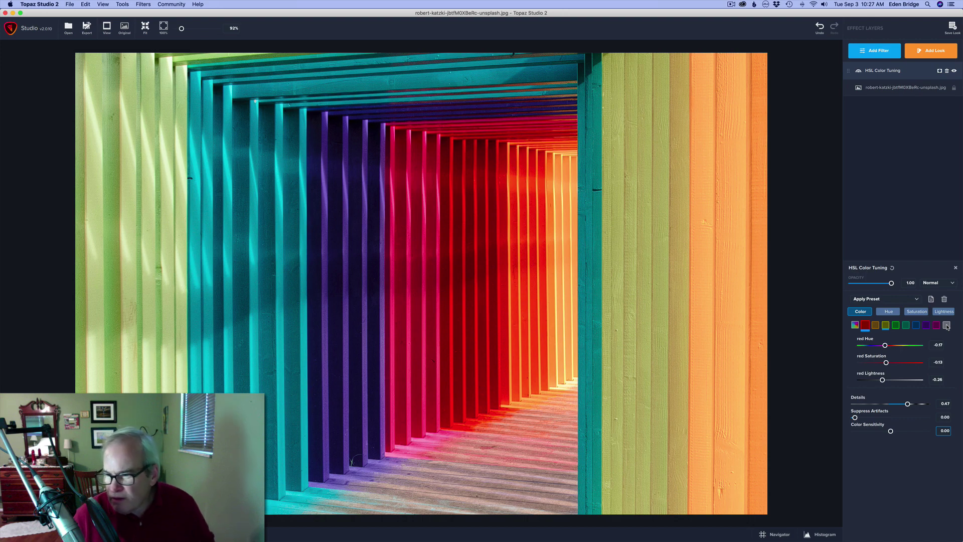
Step: Set the gray tones to lightness 0.02 and saturation -0.18, leaving hue at 0.00
click(946, 325)
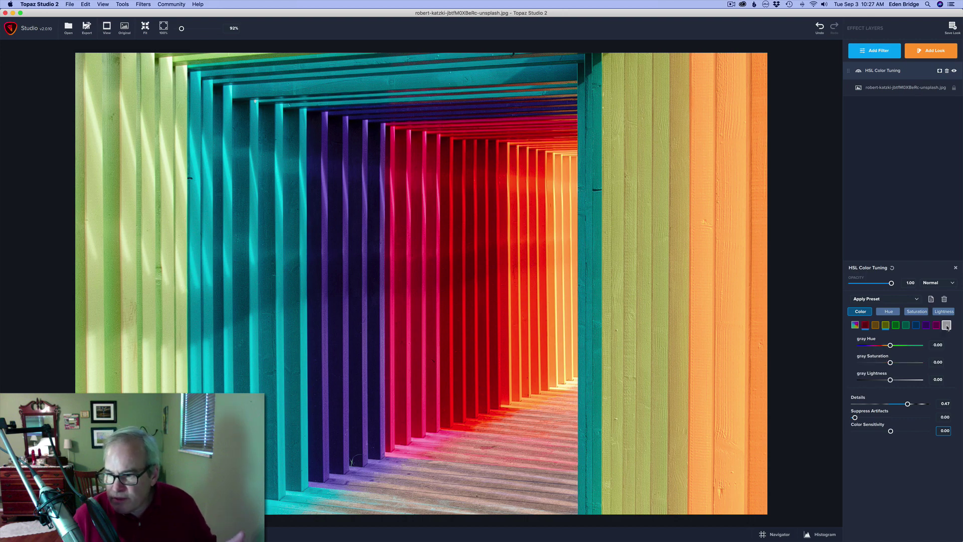
drag(890, 379, 846, 376)
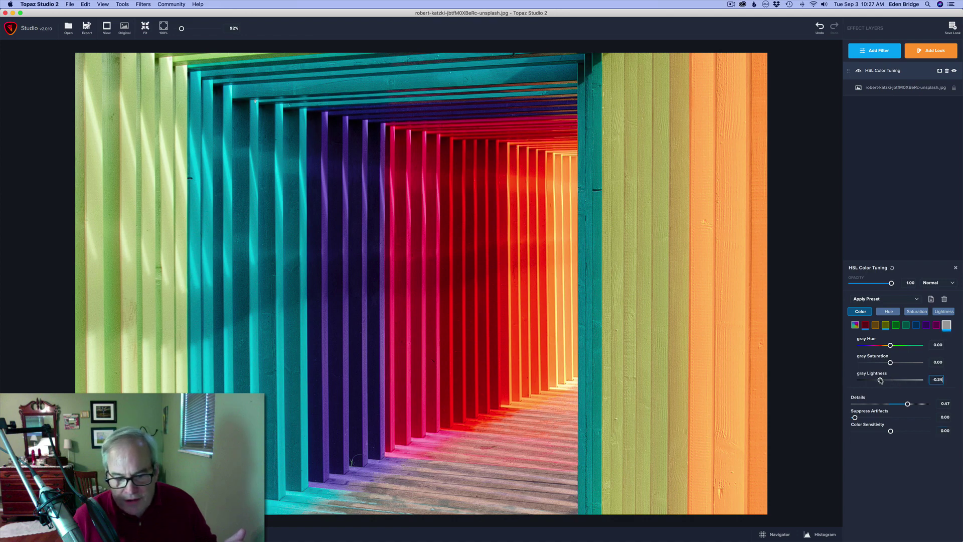
drag(860, 380, 891, 386)
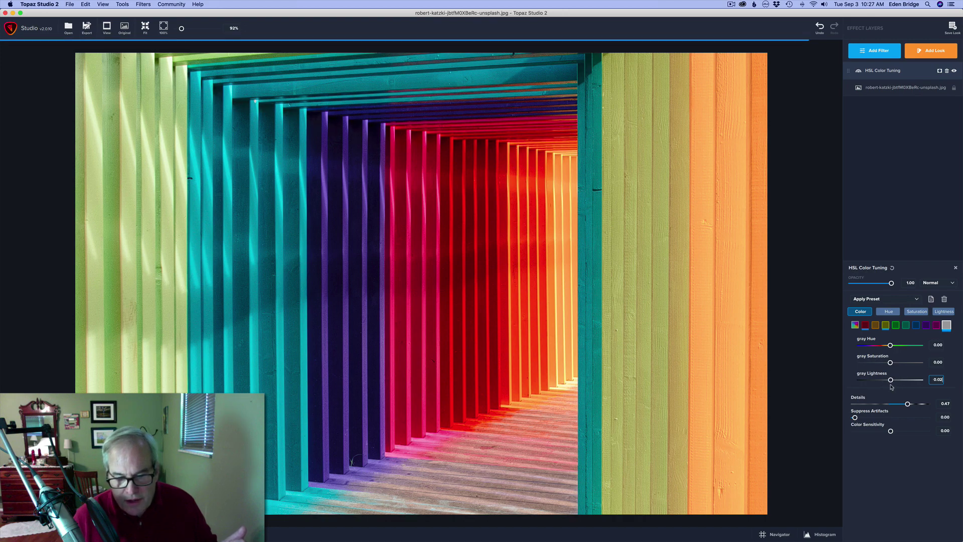
drag(890, 362, 934, 379)
text(-0.05)
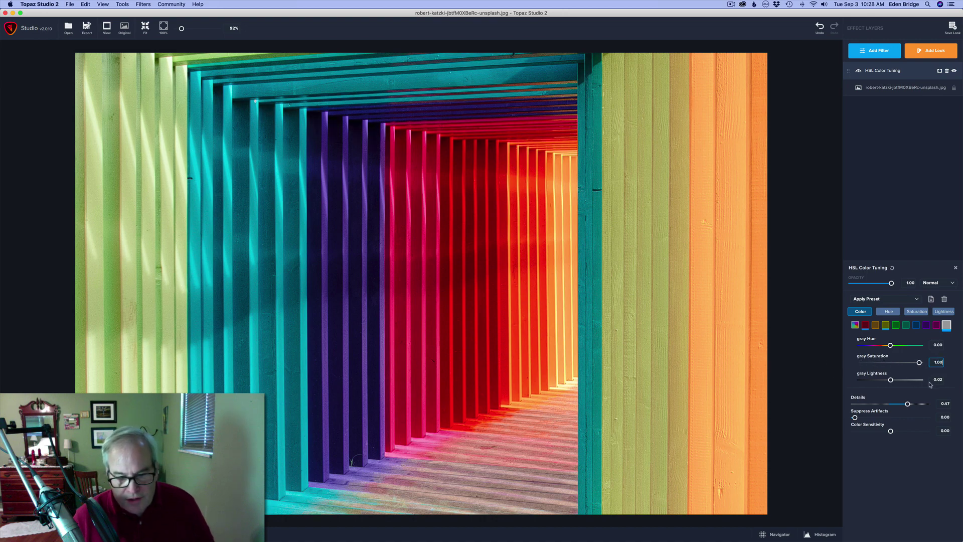
key(super+z)
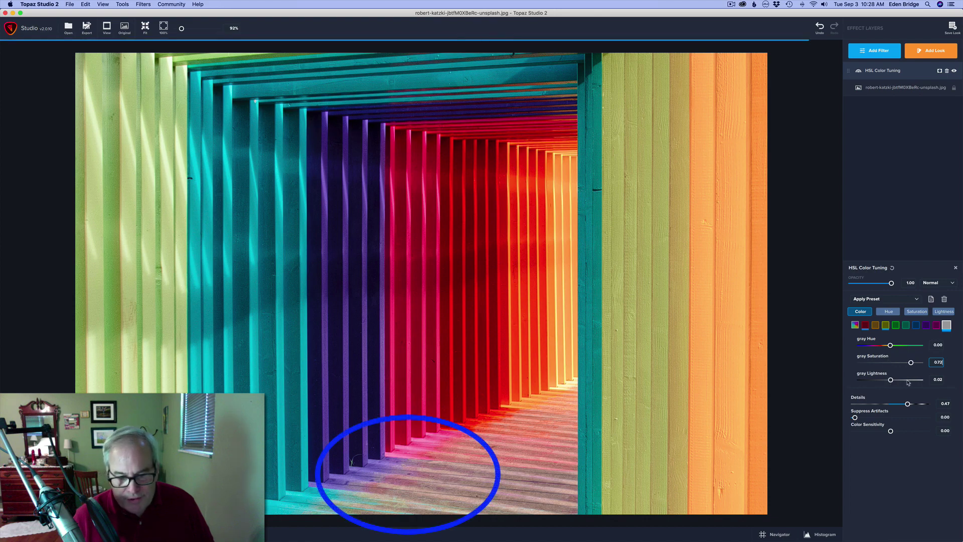
drag(924, 384, 885, 381)
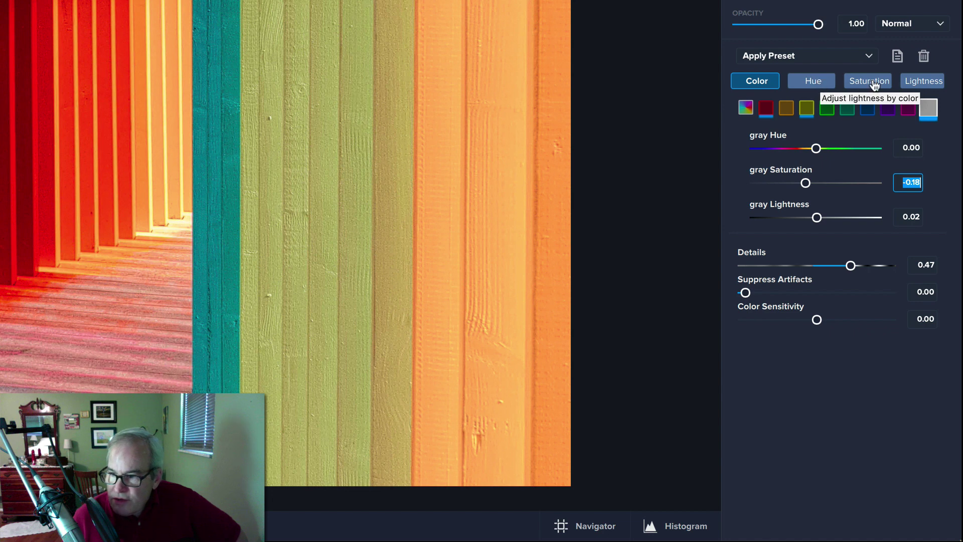
Step: In the Hue tab, reset green hue to 0.00 and shift blue hue up to 0.43
click(817, 82)
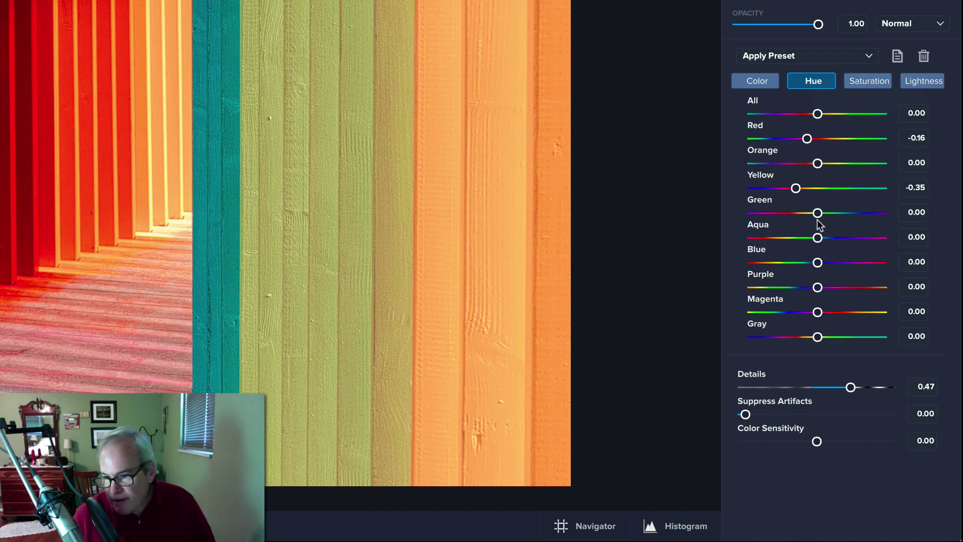
mouse_move(819, 215)
mouse_down()
mouse_move(877, 221)
mouse_move(760, 206)
mouse_move(812, 213)
mouse_up()
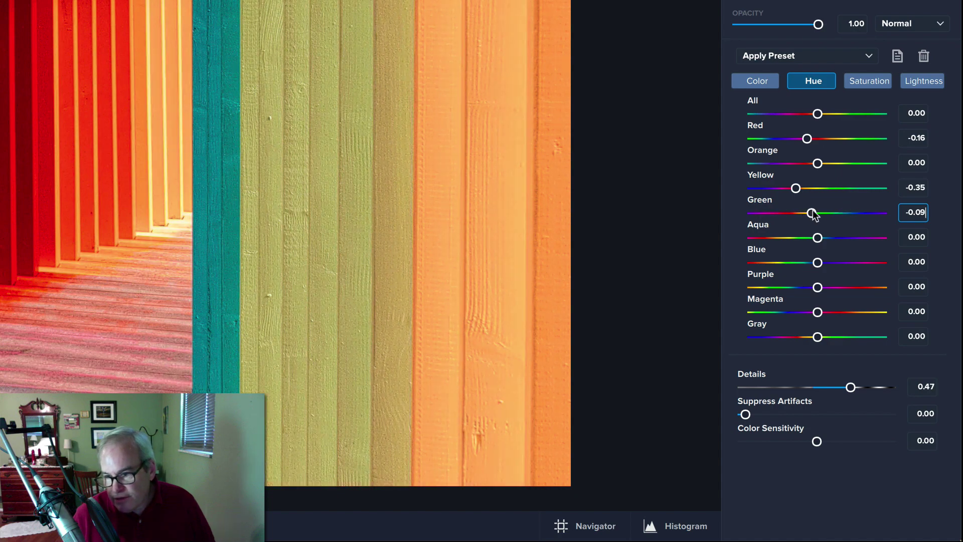
double_click(766, 200)
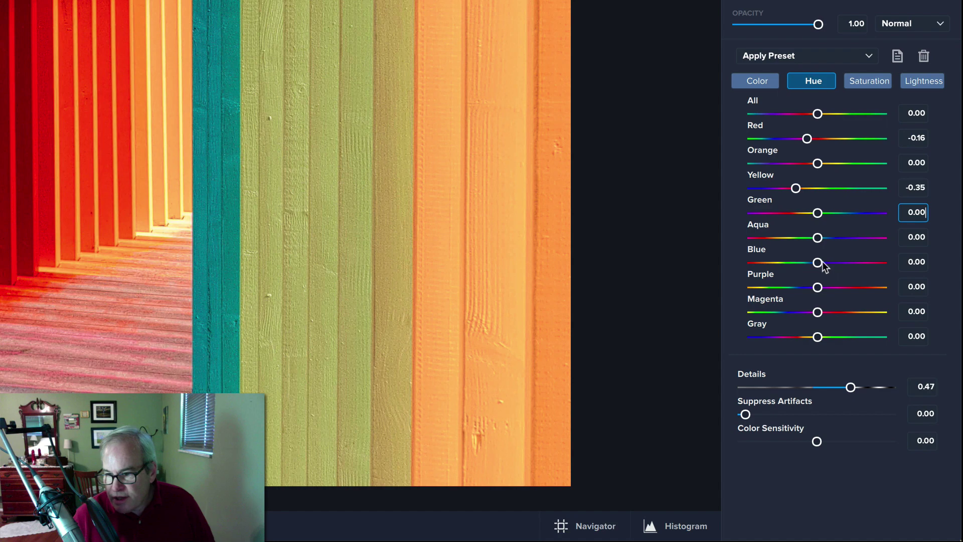
drag(819, 262, 850, 269)
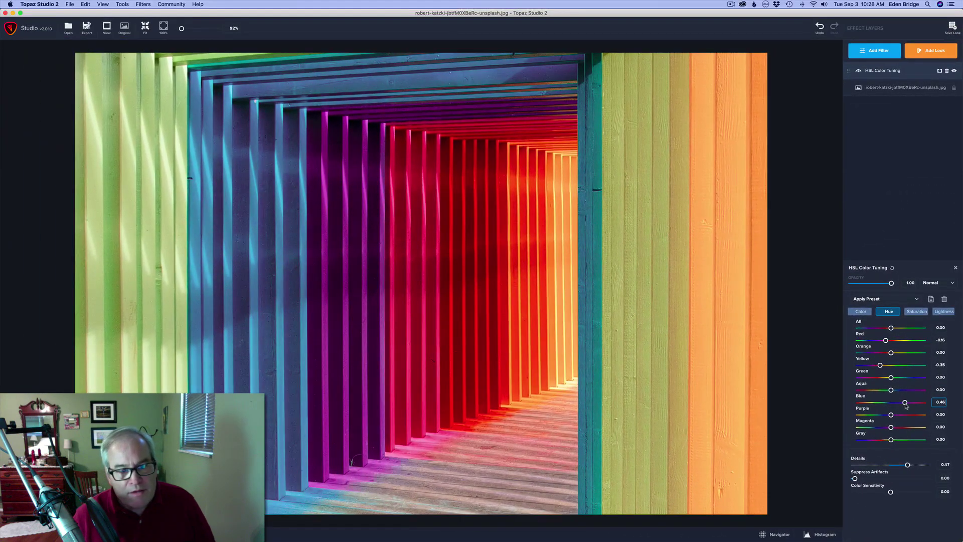
drag(879, 343, 863, 341)
drag(893, 403, 904, 403)
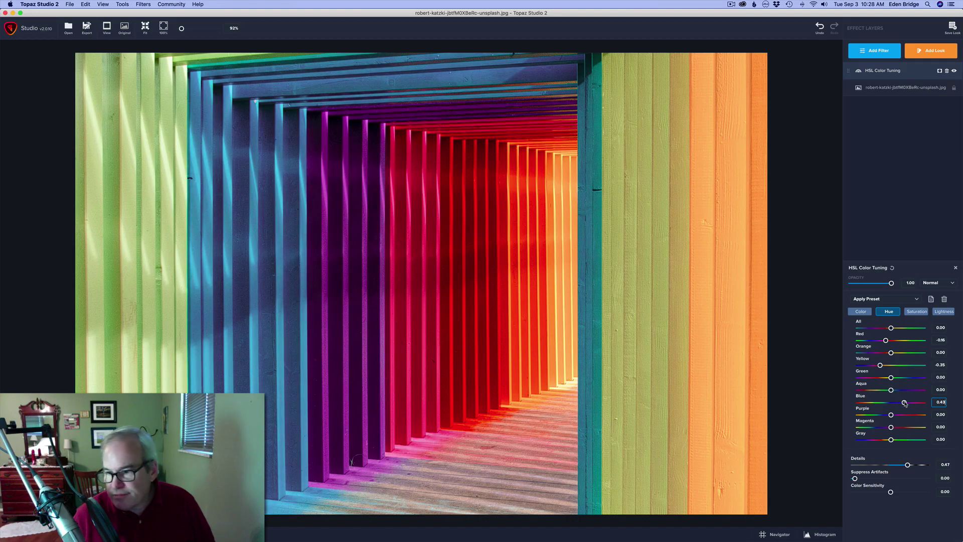
Step: Boost Blue saturation to 0.62, then lower Yellow lightness to -0.29
click(921, 312)
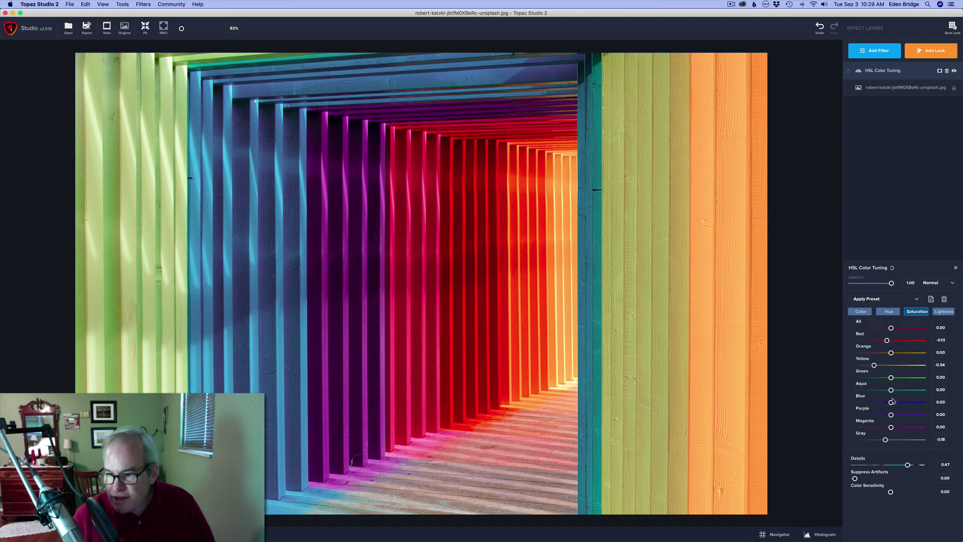
mouse_move(891, 404)
mouse_down()
mouse_move(911, 405)
mouse_move(860, 401)
mouse_move(892, 401)
mouse_up()
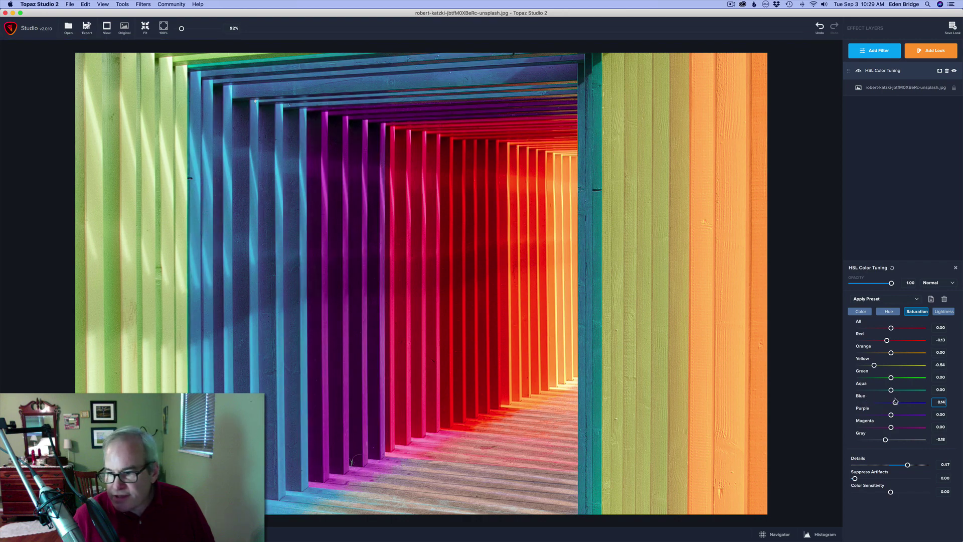
click(943, 313)
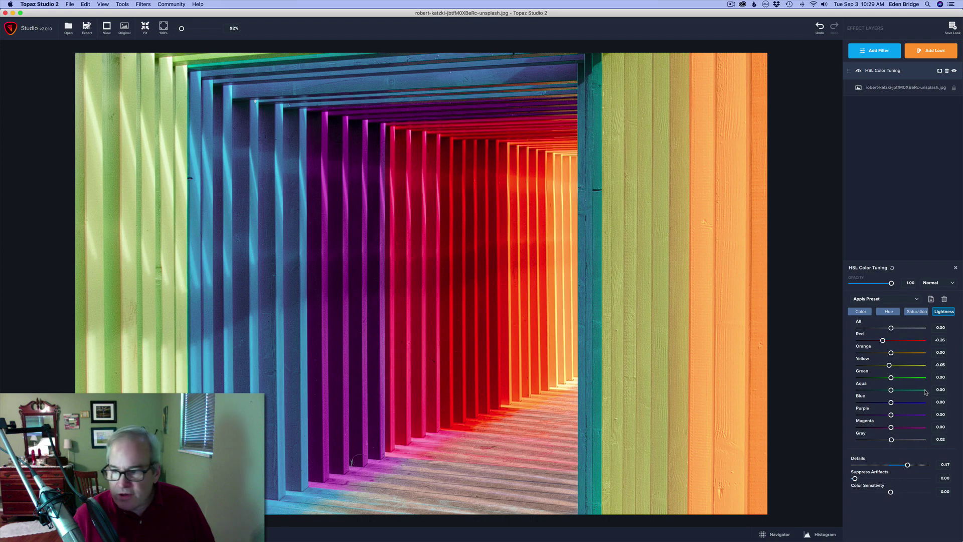
mouse_move(889, 366)
mouse_down()
mouse_move(874, 366)
mouse_move(882, 365)
mouse_up()
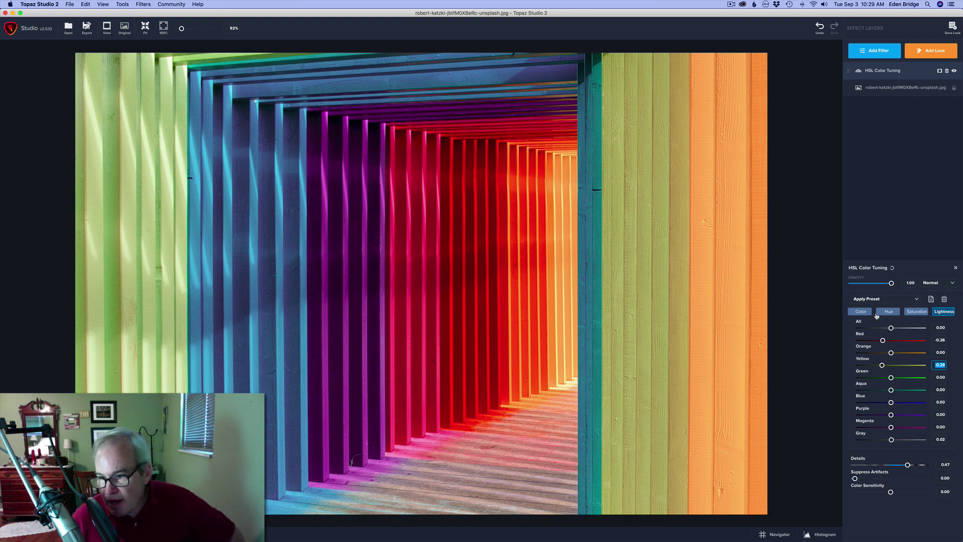
click(860, 311)
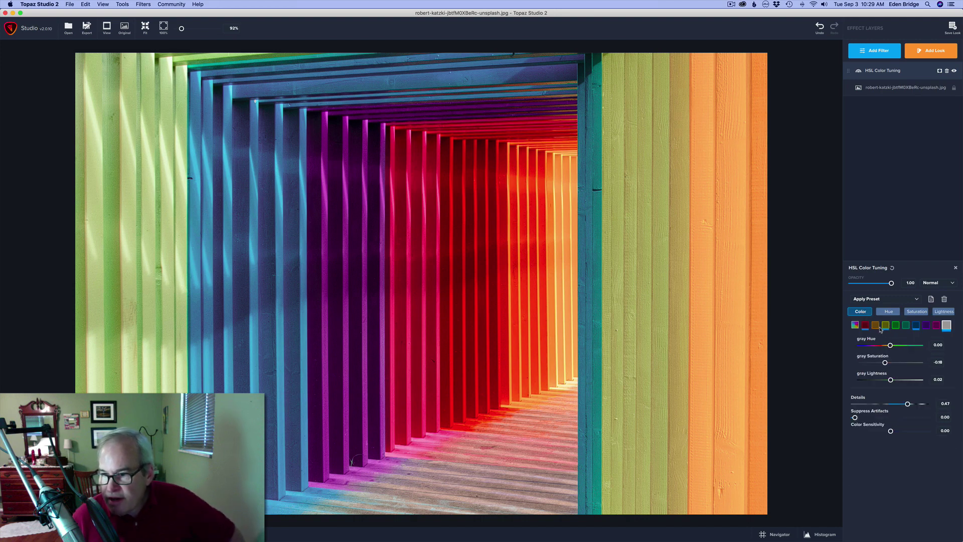